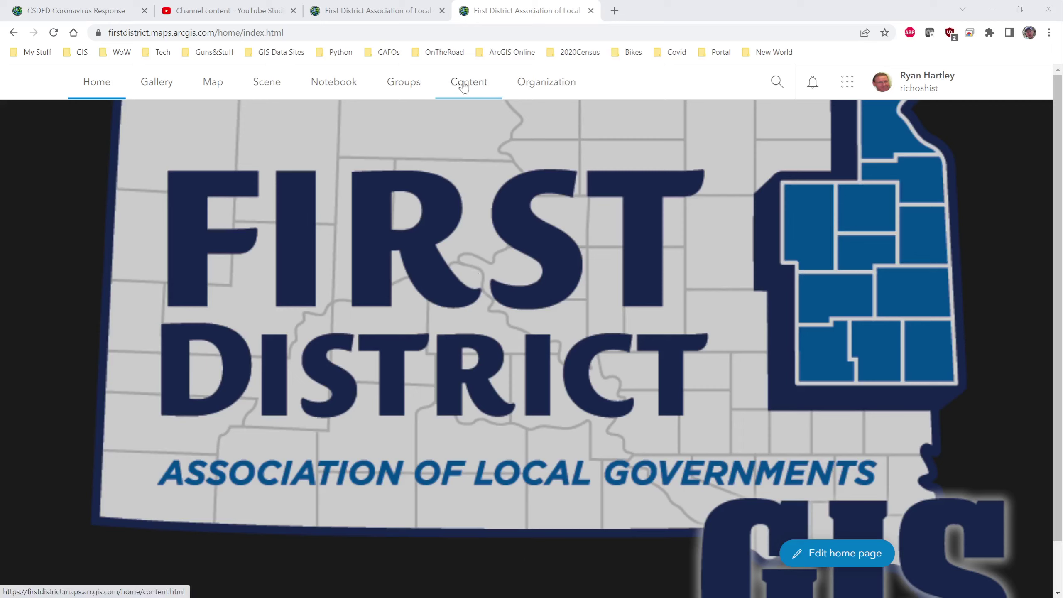
# Step: Reach the Organization overview and its full member list with user types and roles
pyautogui.click(537, 86)
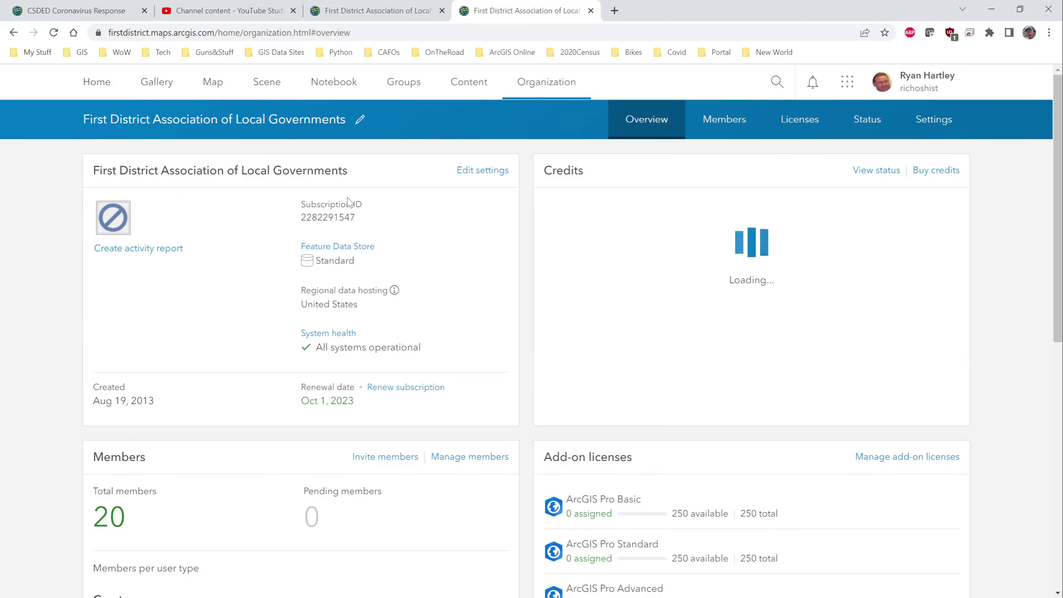
pyautogui.scroll(-1, 427, 209)
pyautogui.scroll(-3, 428, 208)
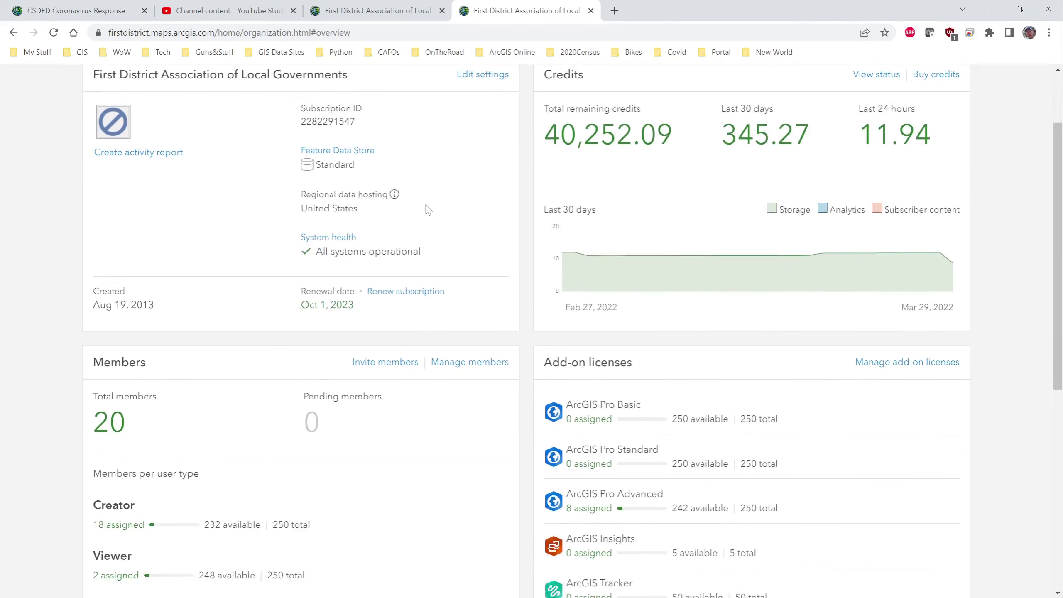
pyautogui.scroll(-3, 428, 208)
pyautogui.scroll(-1, 233, 232)
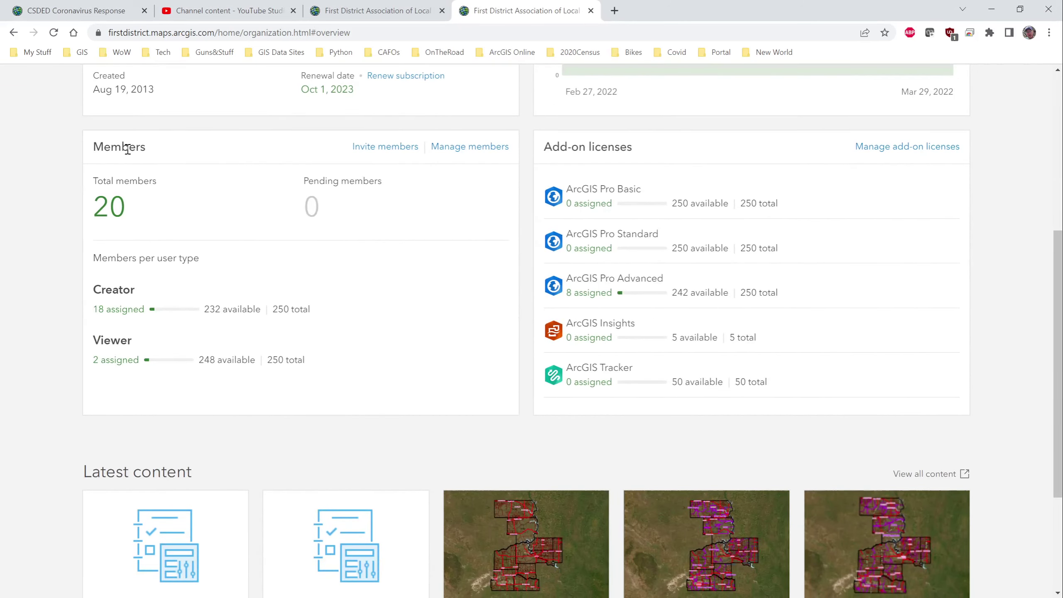
pyautogui.click(469, 147)
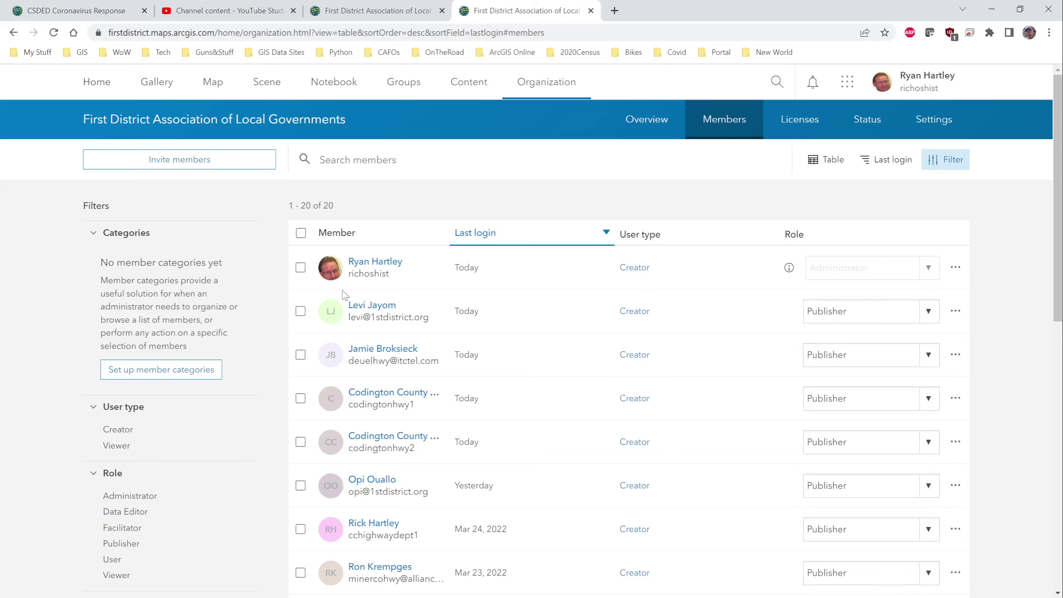
# Step: From the Members table, set your own profile's visibility to Everyone (public)
pyautogui.click(371, 264)
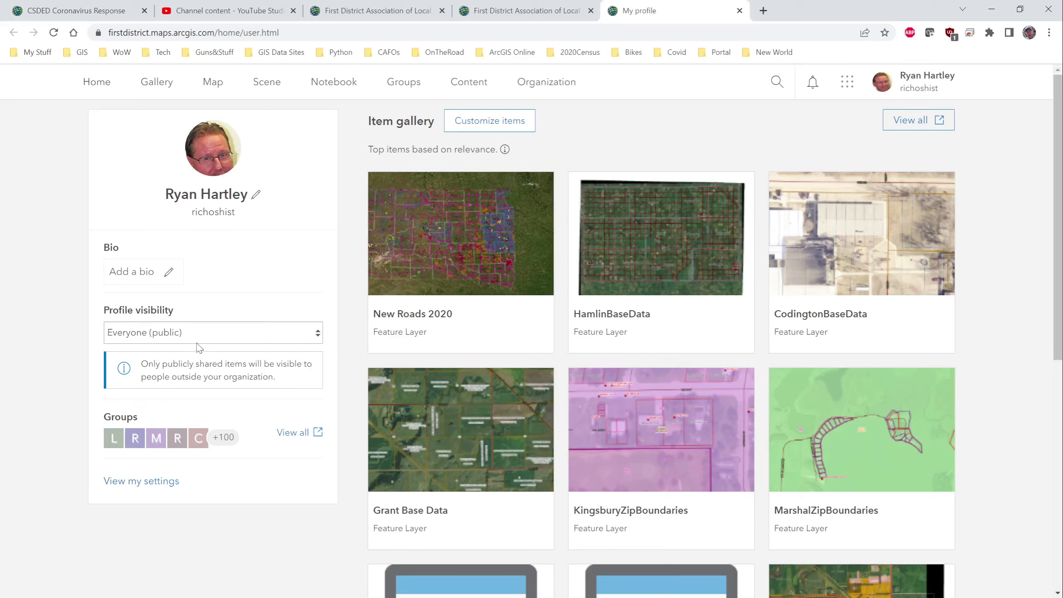
pyautogui.click(199, 333)
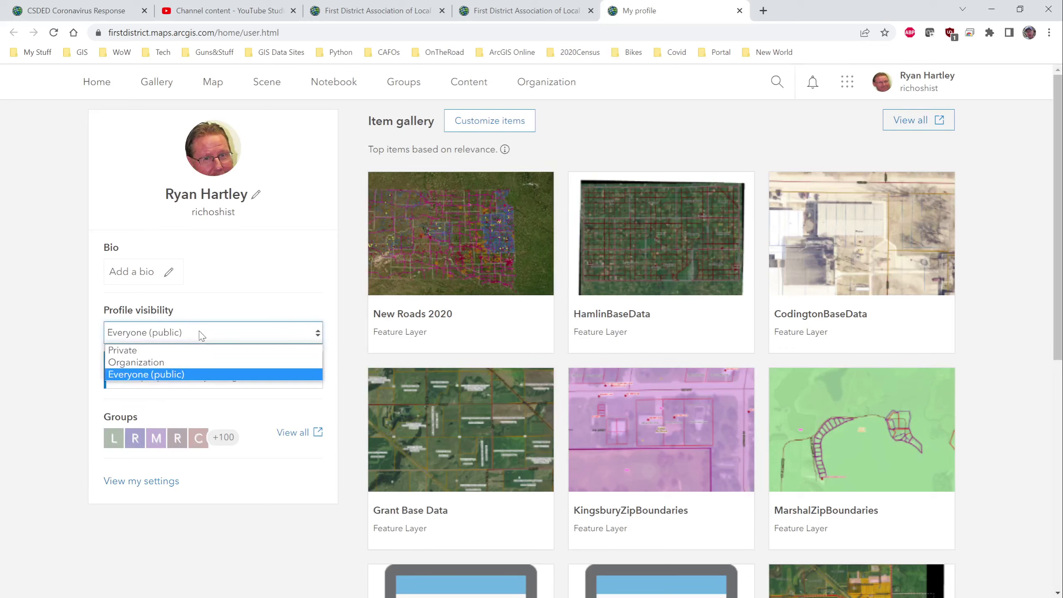
pyautogui.click(163, 375)
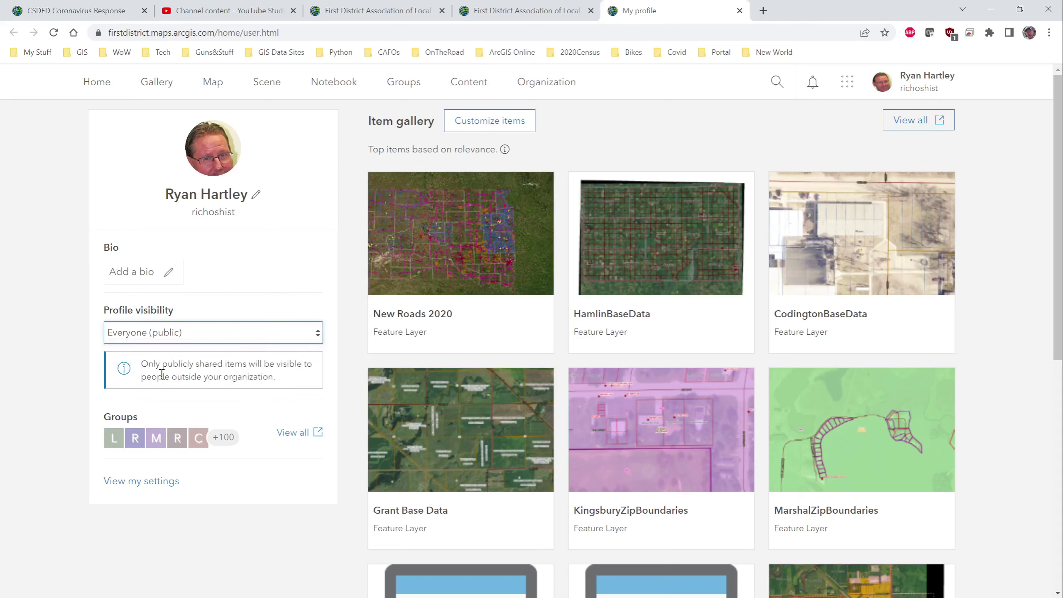